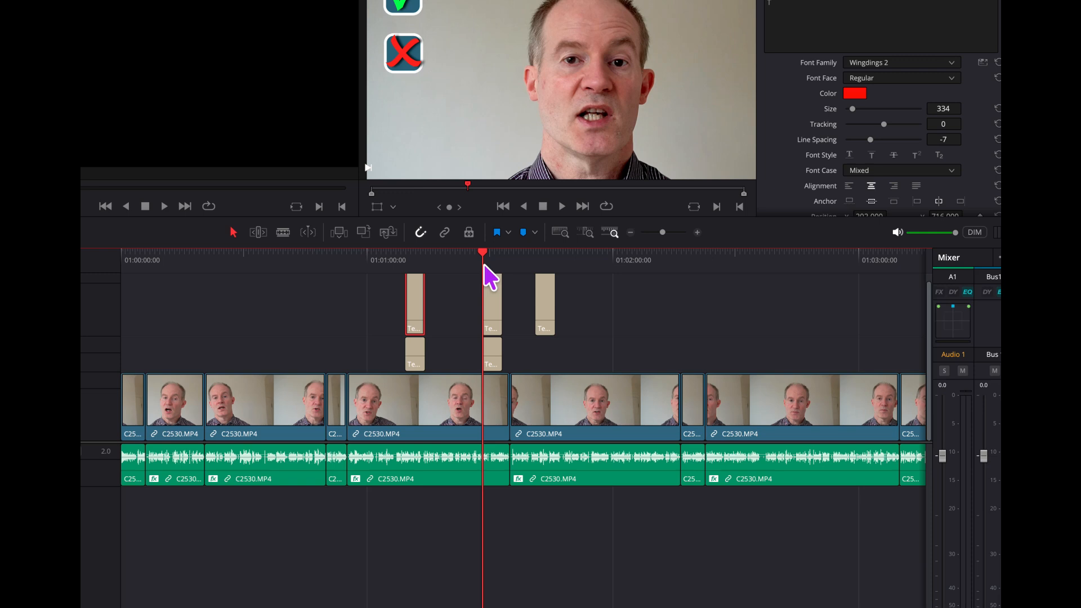
- Try the Wingdings font on the red cross title and return it to Wingdings 2
{"action": "left_click", "coordinate": [908, 63]}
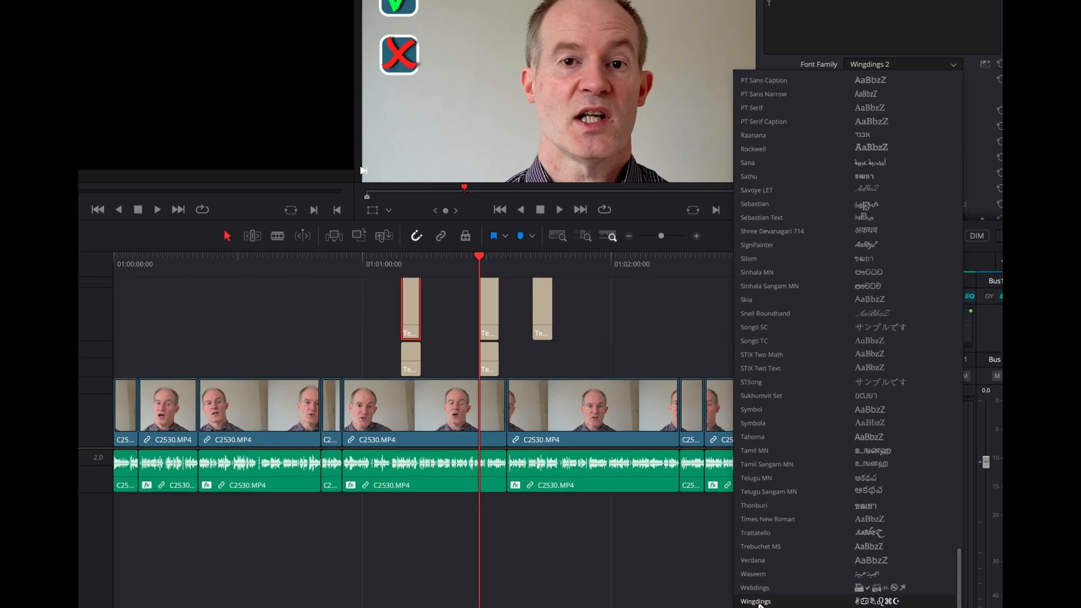
{"action": "left_click", "coordinate": [761, 594]}
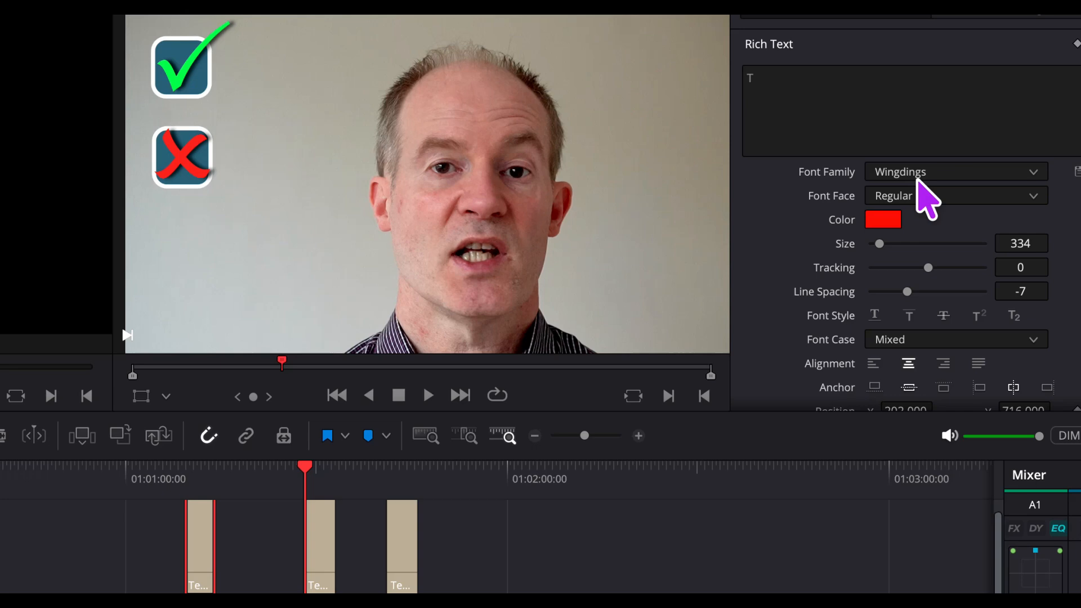
{"action": "left_click", "coordinate": [917, 179]}
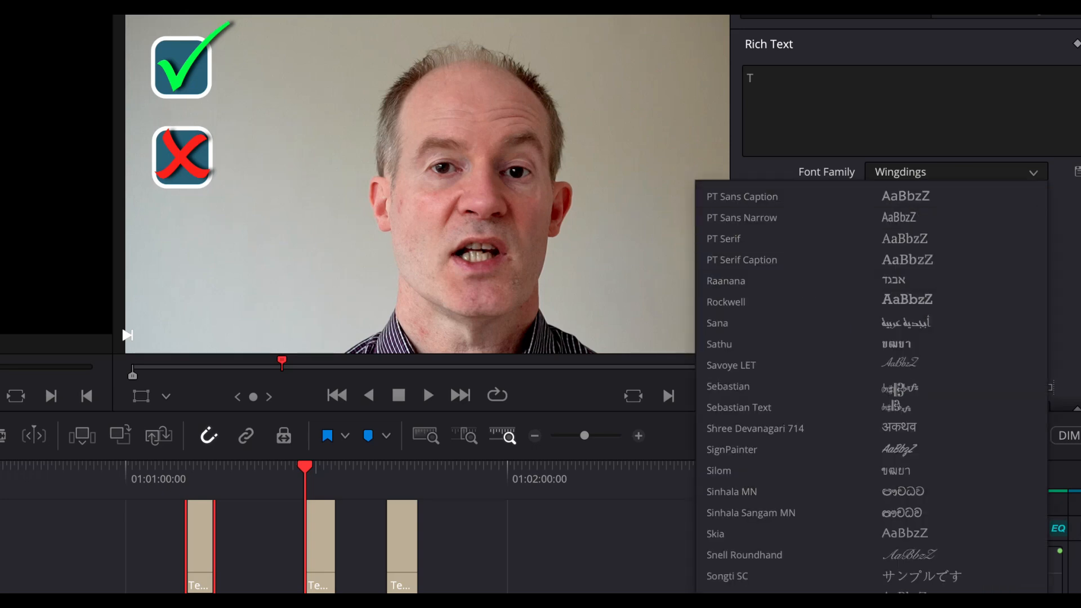
{"action": "left_click", "coordinate": [757, 600]}
{"action": "left_click", "coordinate": [921, 164]}
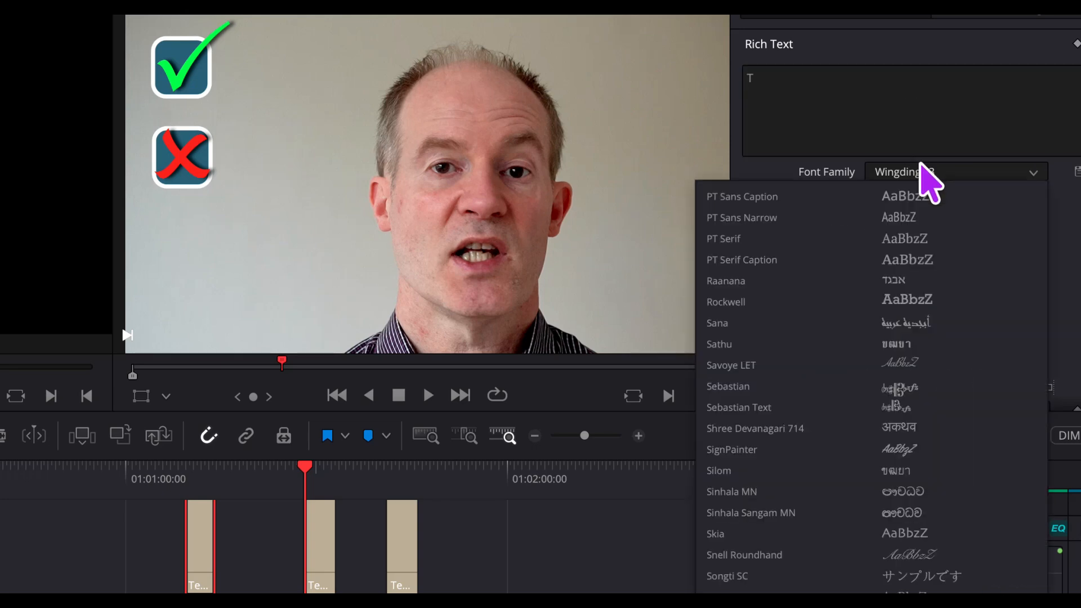
{"action": "left_click", "coordinate": [900, 601]}
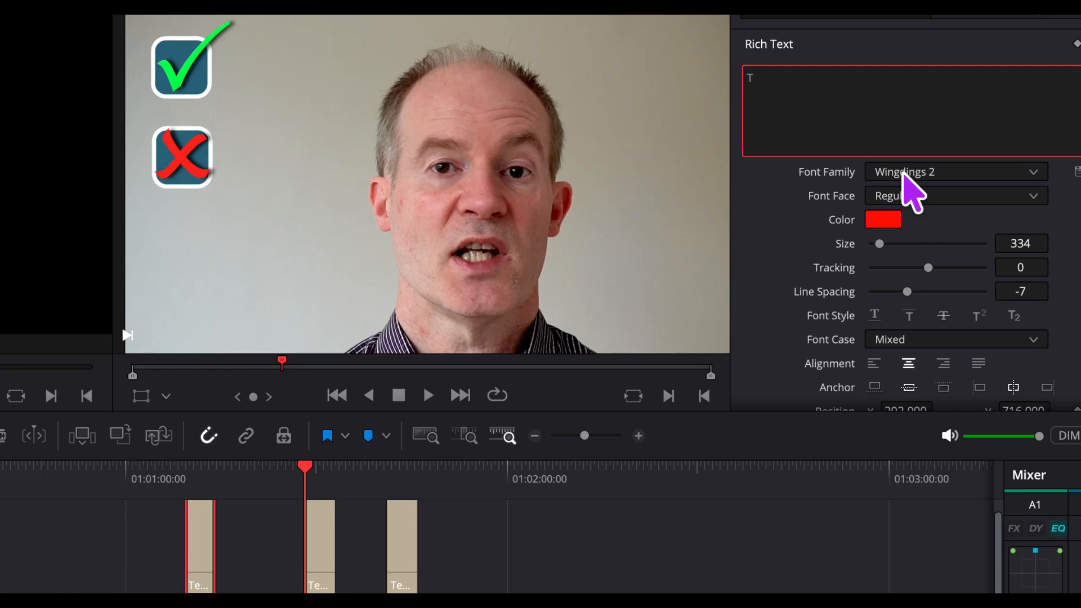
{"action": "left_click", "coordinate": [904, 175]}
{"action": "left_click", "coordinate": [903, 174]}
{"action": "left_click", "coordinate": [904, 174]}
{"action": "left_click", "coordinate": [859, 95]}
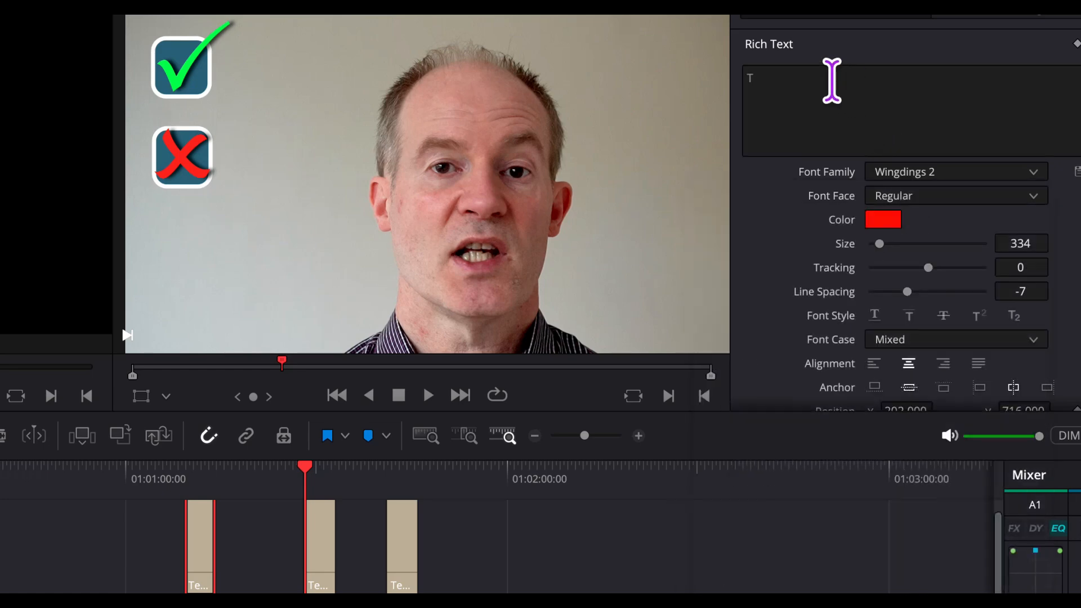
- Replace the third title's text with the sample characters "derrhhg" in Wingdings 2
{"action": "left_click", "coordinate": [804, 76]}
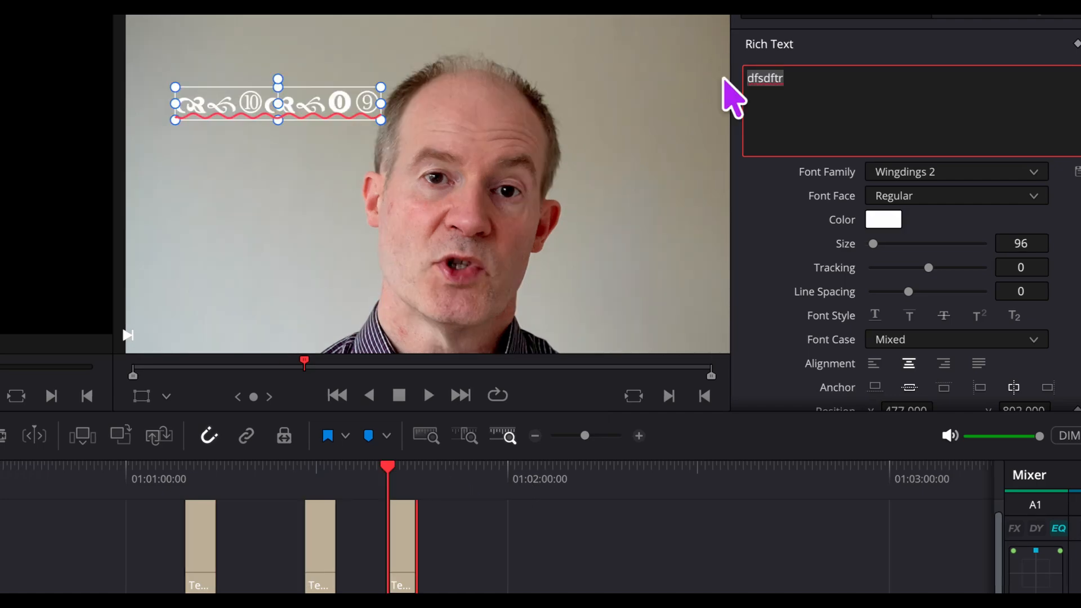
{"action": "key", "text": "BackSpace"}
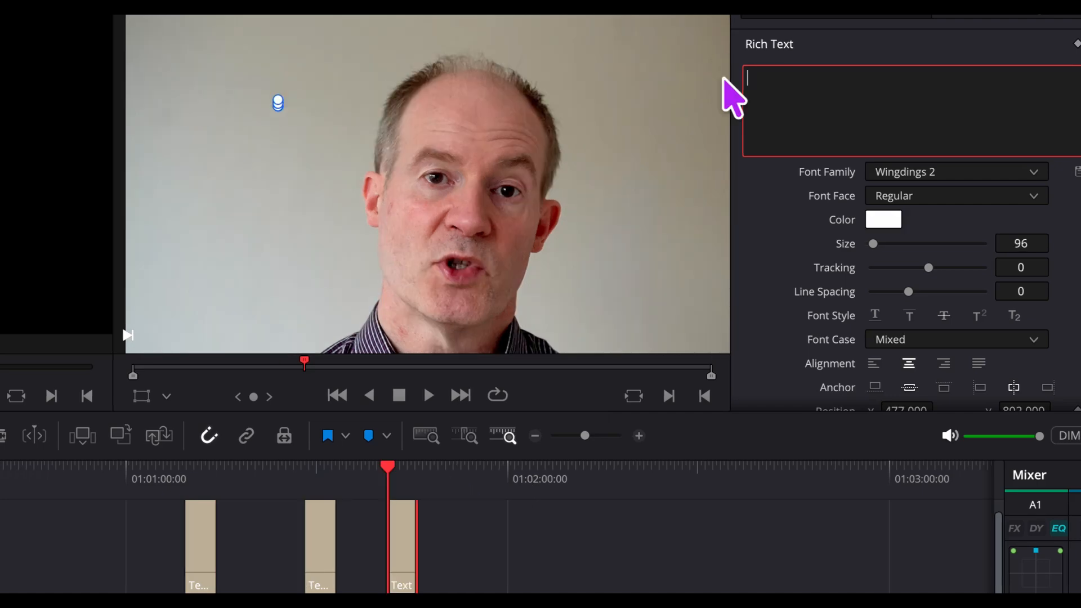
{"action": "type", "text": "derr"}
{"action": "left_click", "coordinate": [606, 145]}
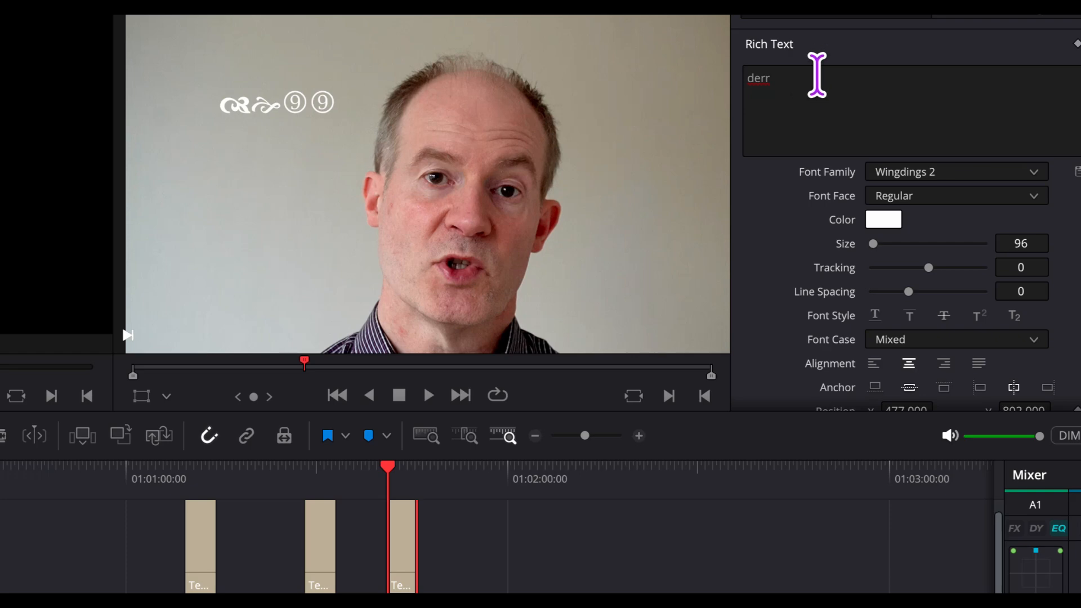
{"action": "left_click", "coordinate": [817, 74]}
{"action": "type", "text": "hhg"}
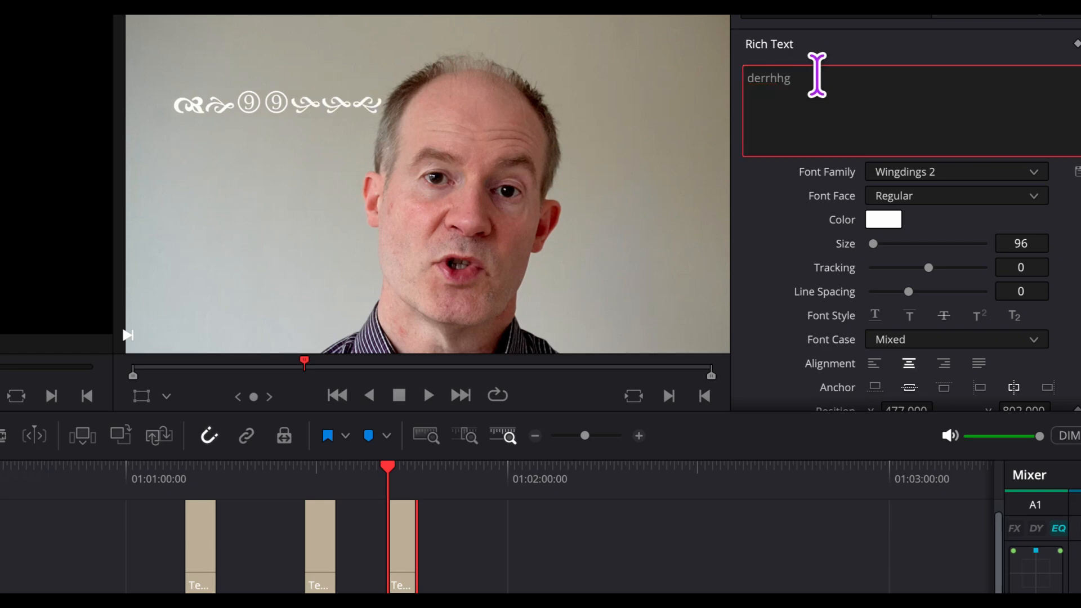
- Try the sample text in the Wingdings 3 font and set it back to Wingdings 2
{"action": "left_click", "coordinate": [905, 169]}
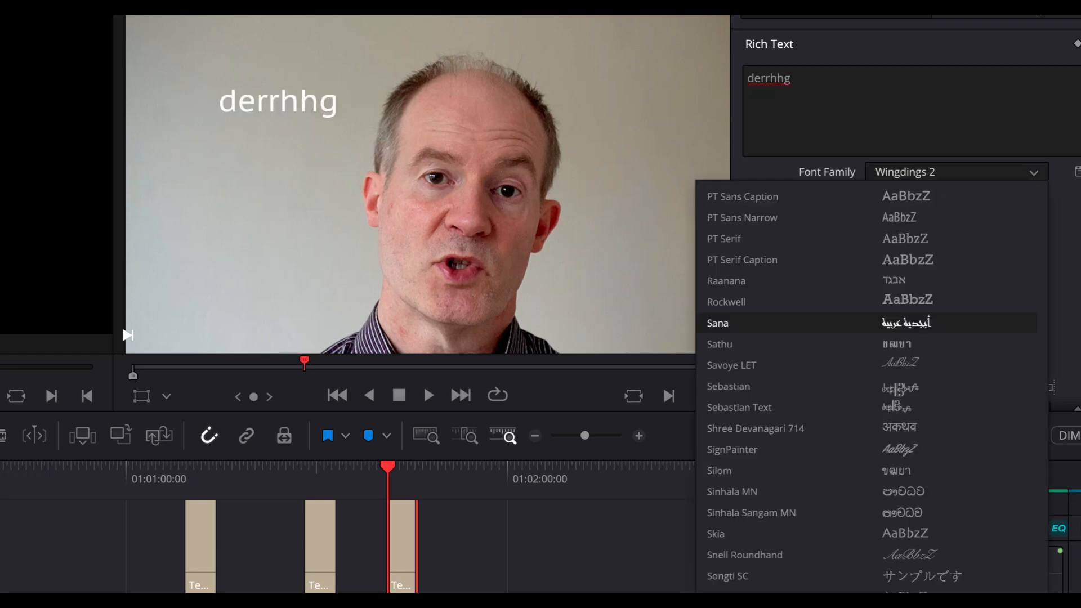
{"action": "left_click", "coordinate": [795, 600]}
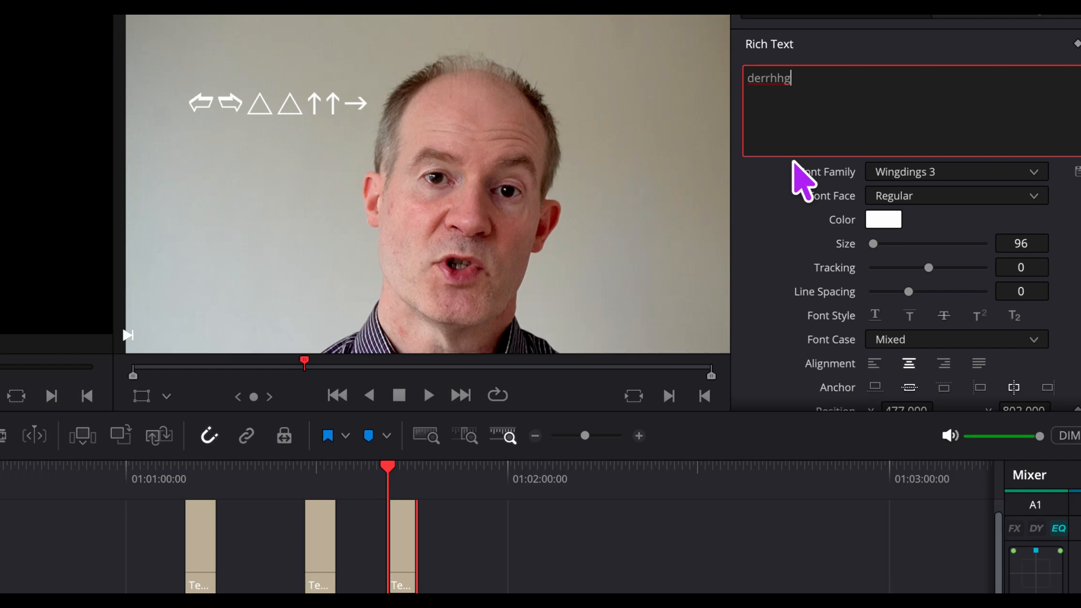
{"action": "left_click", "coordinate": [881, 175]}
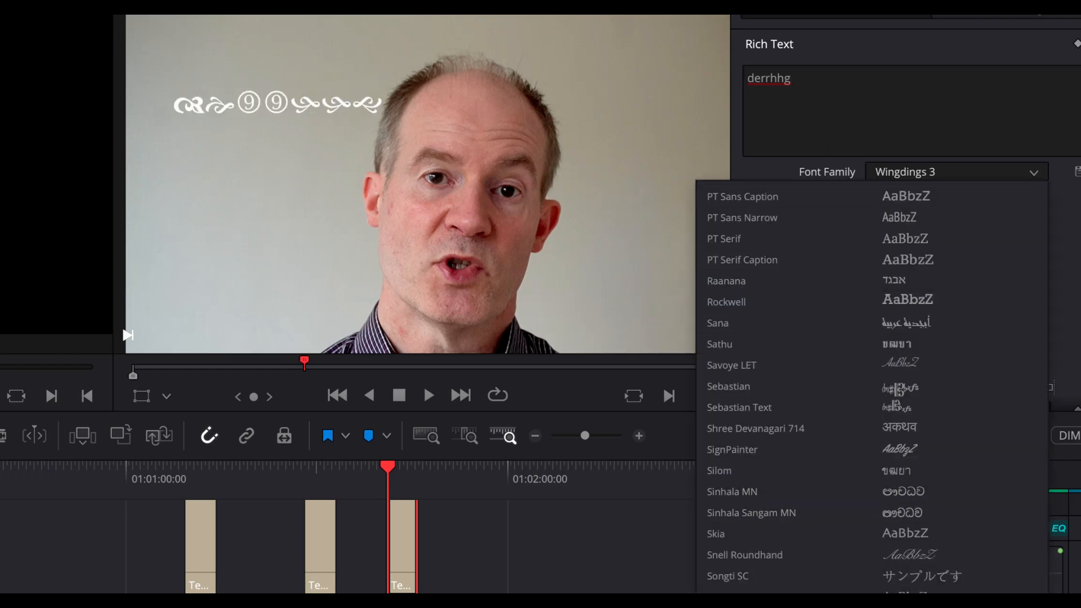
{"action": "left_click", "coordinate": [791, 600]}
- Replace the third title's whole sample text with a single "P"
{"action": "key", "text": "ctrl+a"}
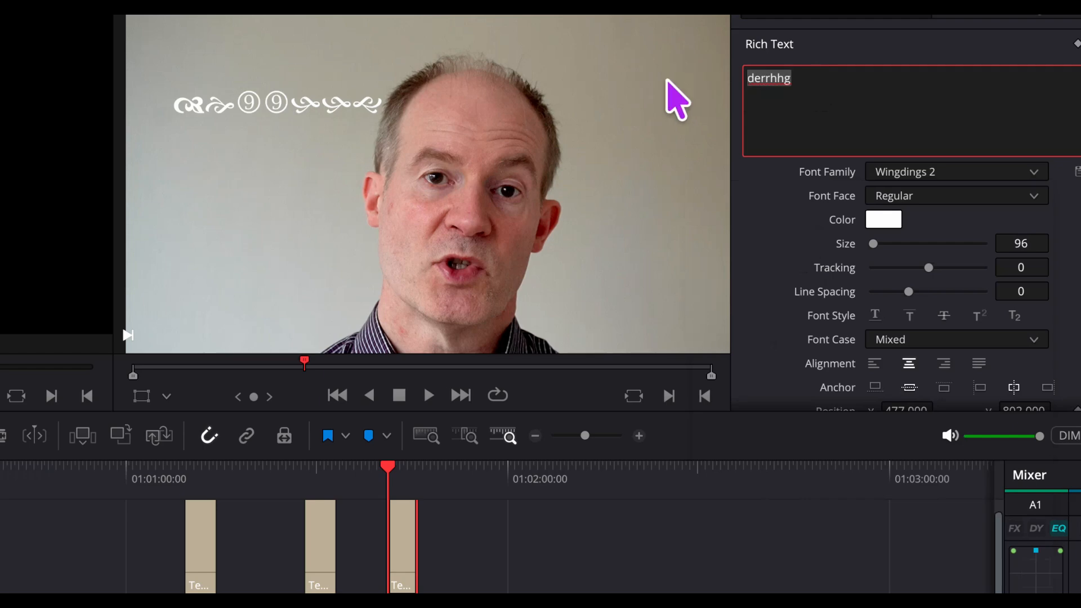
{"action": "key", "text": "BackSpace"}
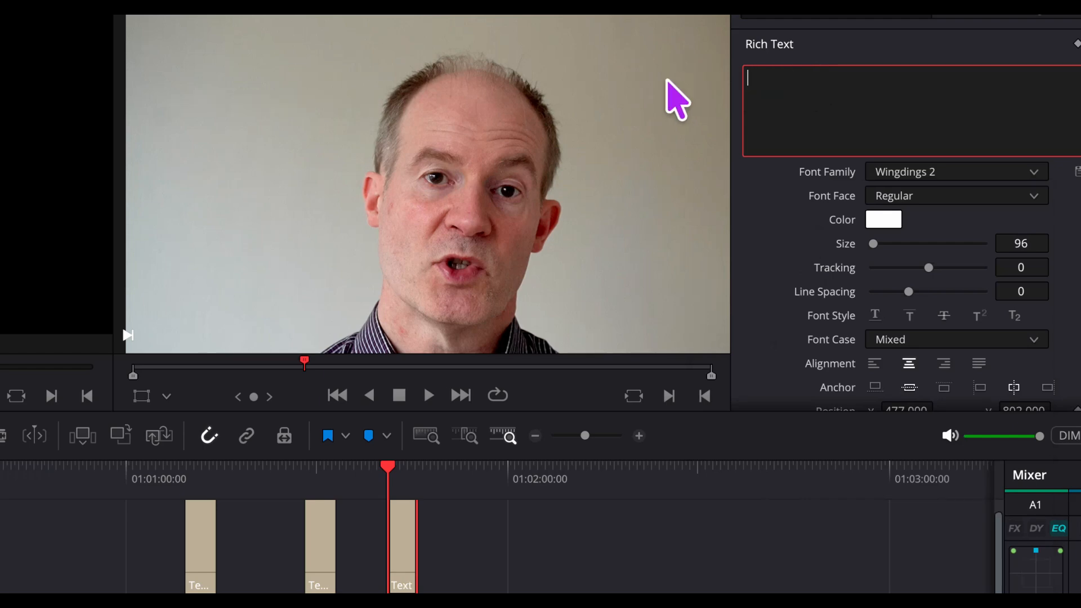
{"action": "type", "text": "P"}
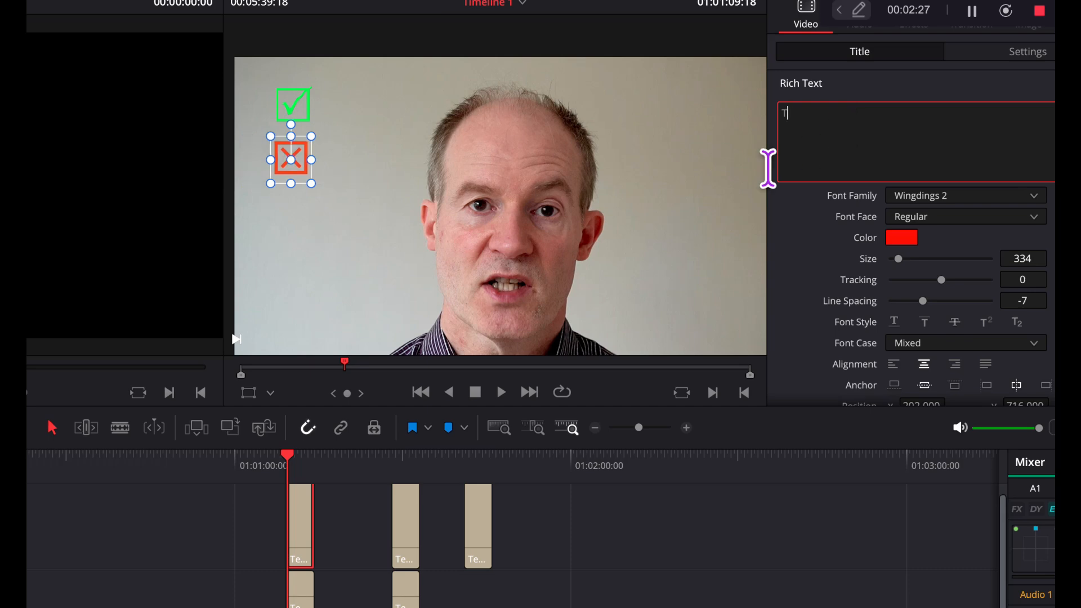
- Select the boxed green tick title in the first title pair and enlarge its font size to 407
{"action": "left_click", "coordinate": [365, 216]}
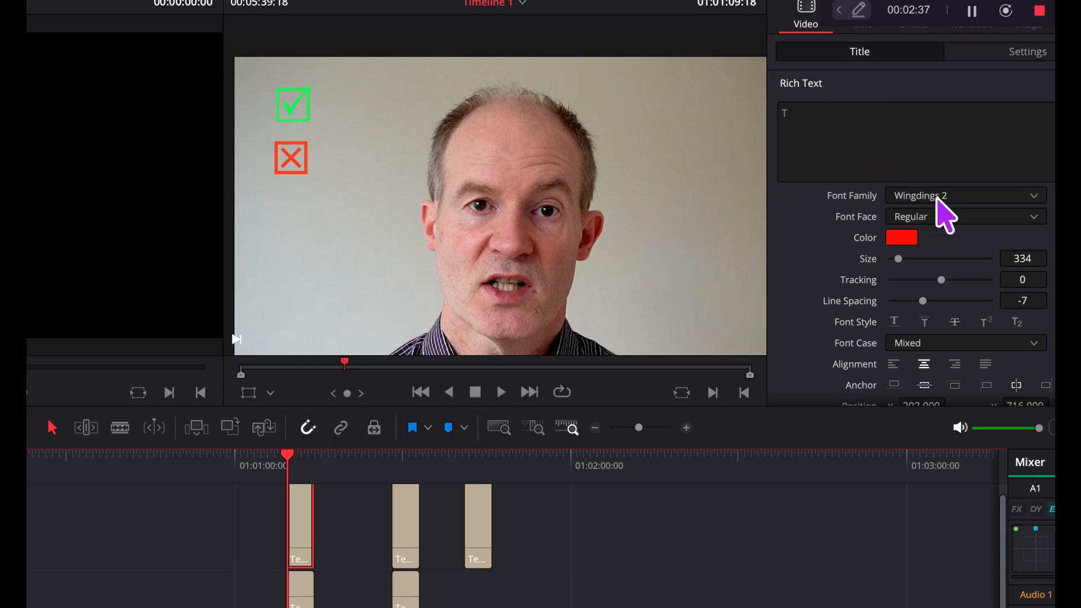
{"action": "left_click", "coordinate": [300, 174]}
{"action": "left_click", "coordinate": [299, 588]}
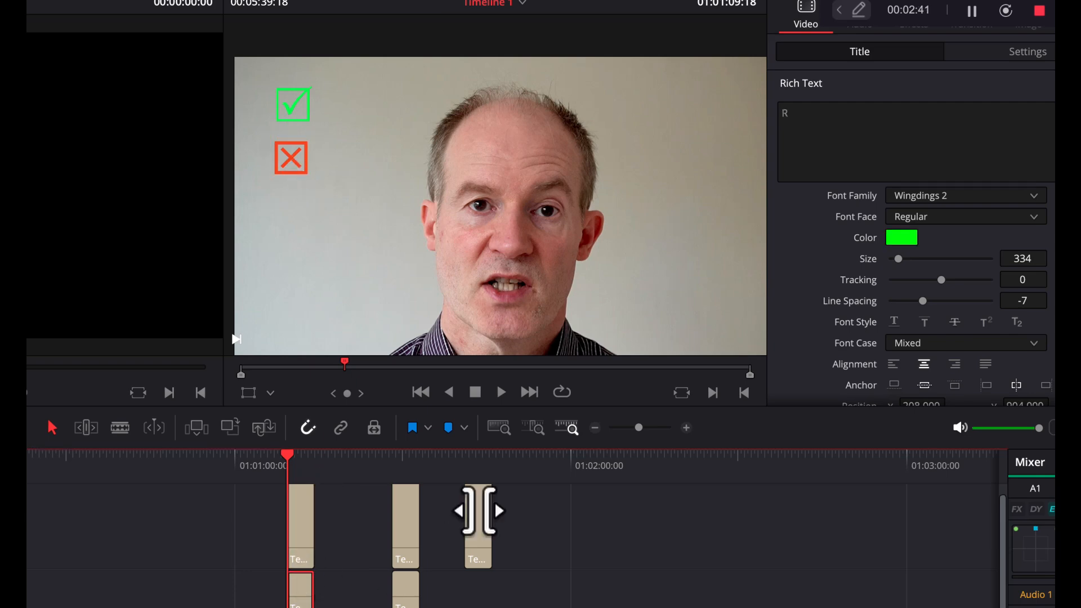
{"action": "left_click", "coordinate": [839, 125]}
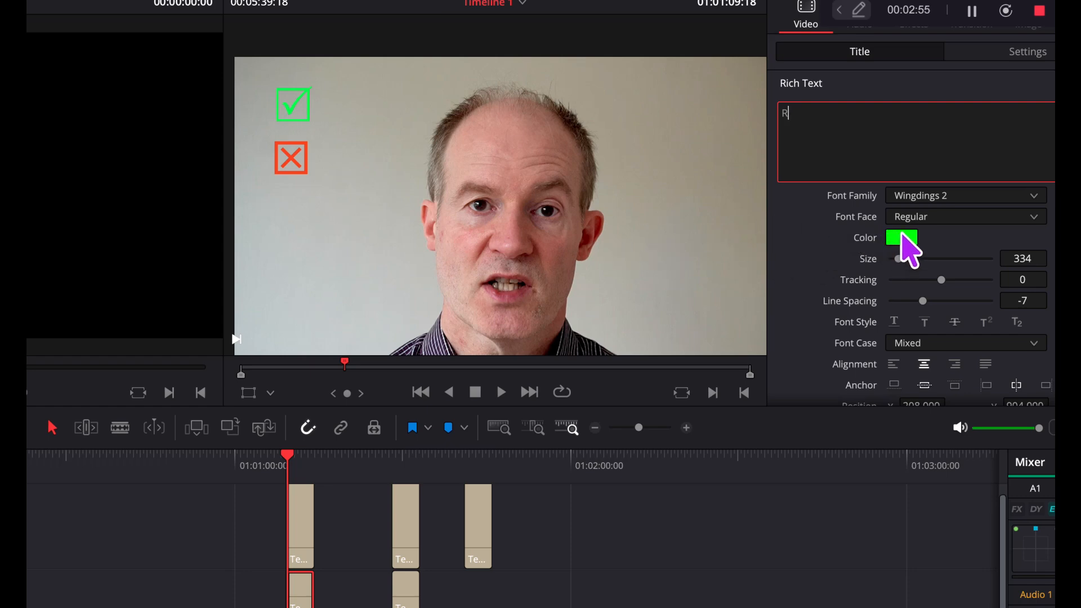
{"action": "mouse_move", "coordinate": [898, 258]}
{"action": "left_mouse_down"}
{"action": "mouse_move", "coordinate": [913, 260]}
{"action": "mouse_move", "coordinate": [900, 261]}
{"action": "left_mouse_up"}
{"action": "left_click", "coordinate": [852, 138]}
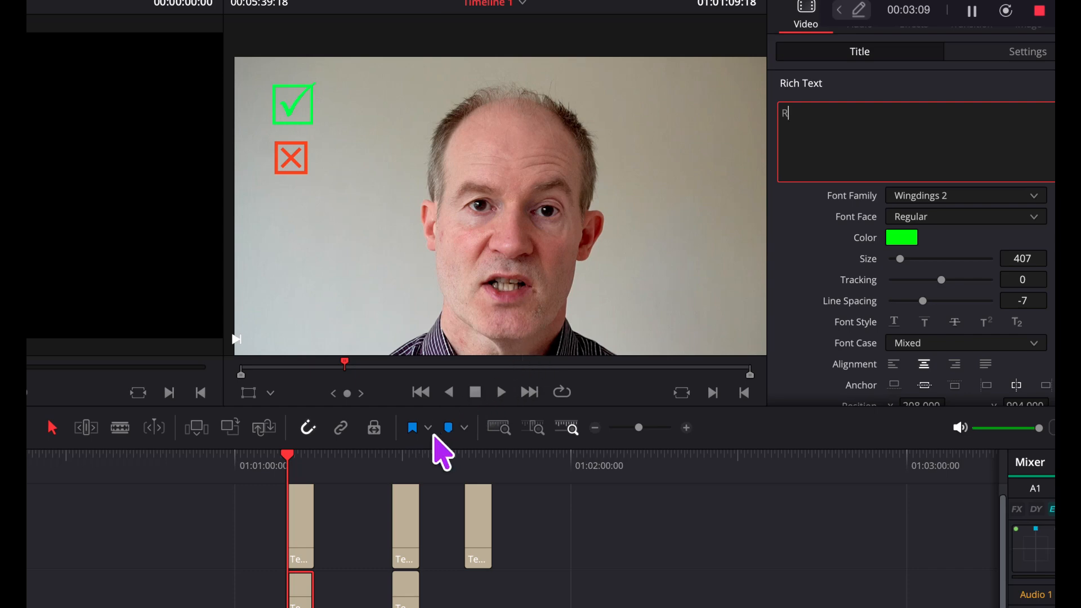
- Examine the characters and font settings of the green tick and red cross titles in the second title pair
{"action": "left_click", "coordinate": [404, 502]}
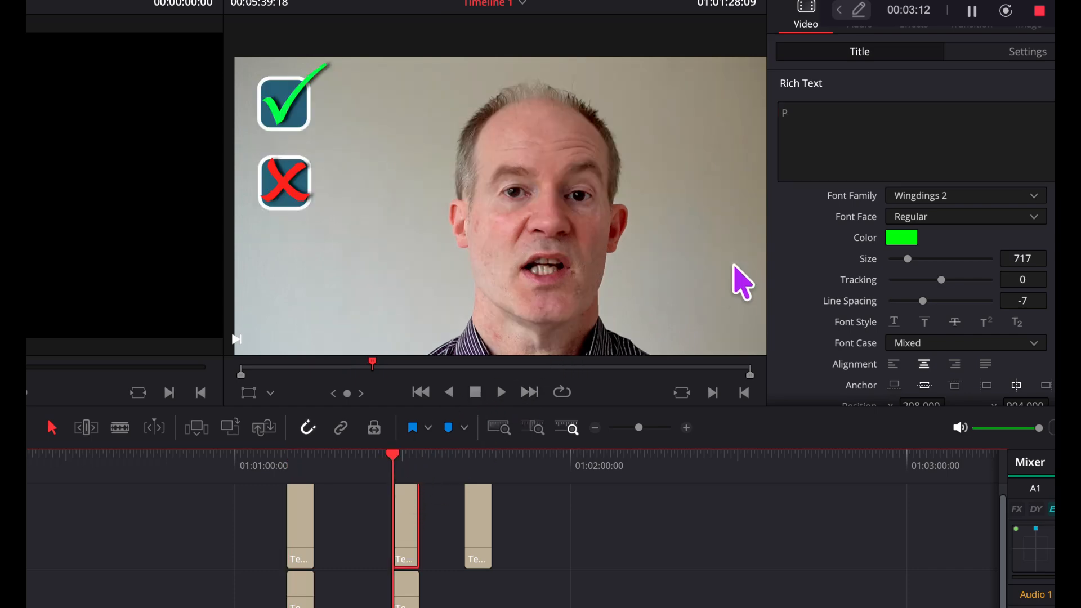
{"action": "left_click", "coordinate": [826, 127]}
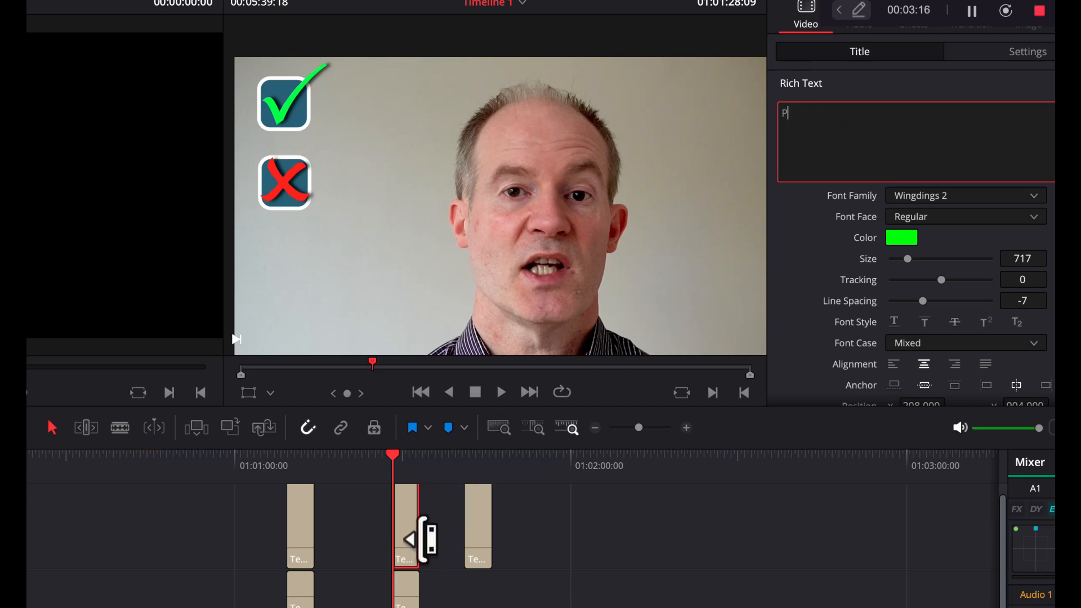
{"action": "left_click", "coordinate": [416, 557]}
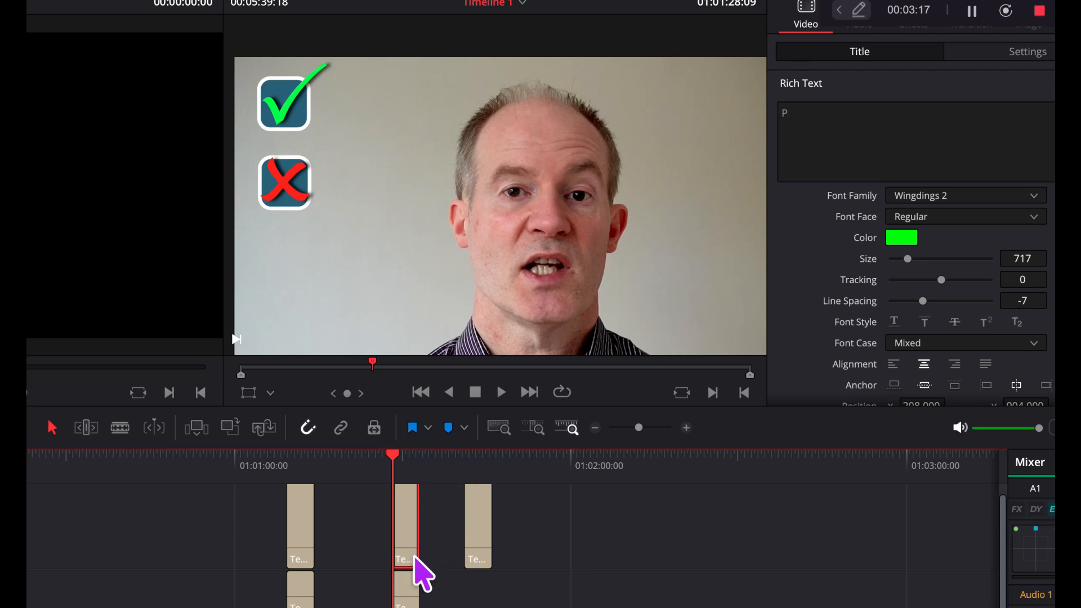
{"action": "left_click", "coordinate": [833, 115]}
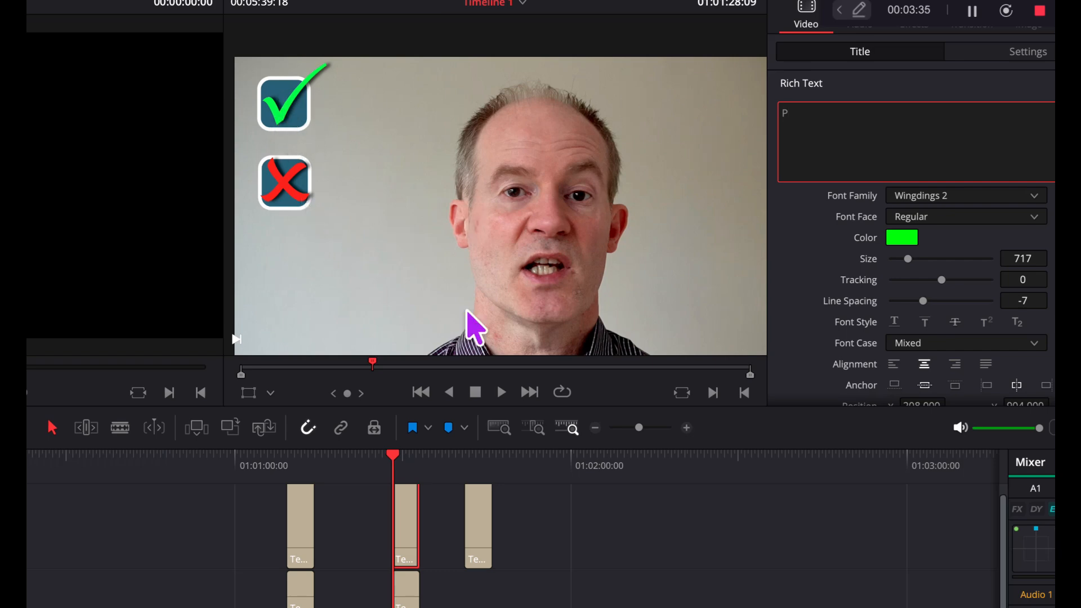
{"action": "left_click", "coordinate": [406, 588]}
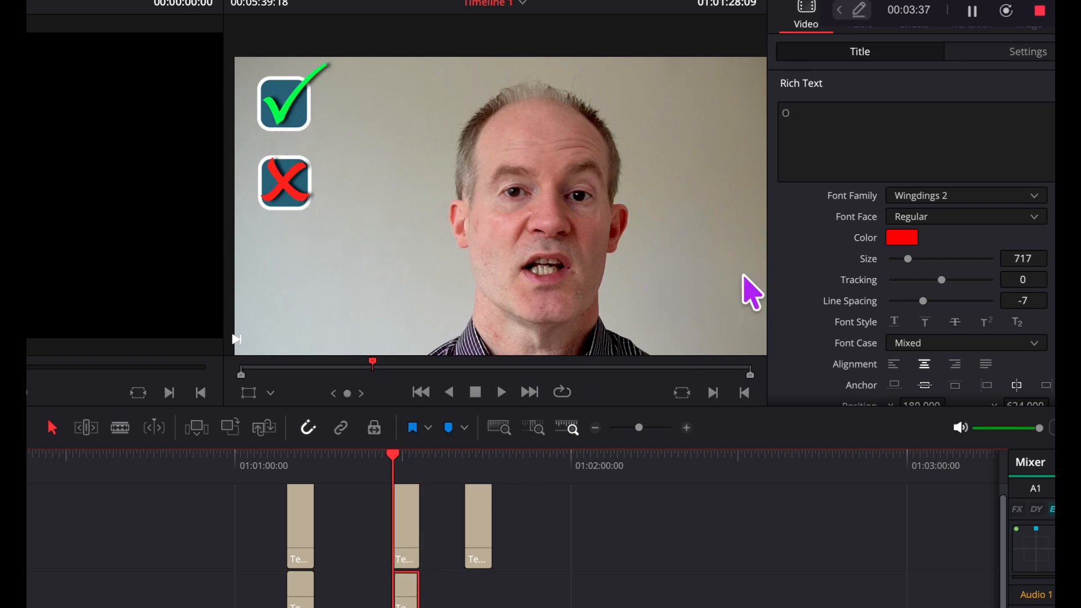
{"action": "left_click", "coordinate": [806, 121]}
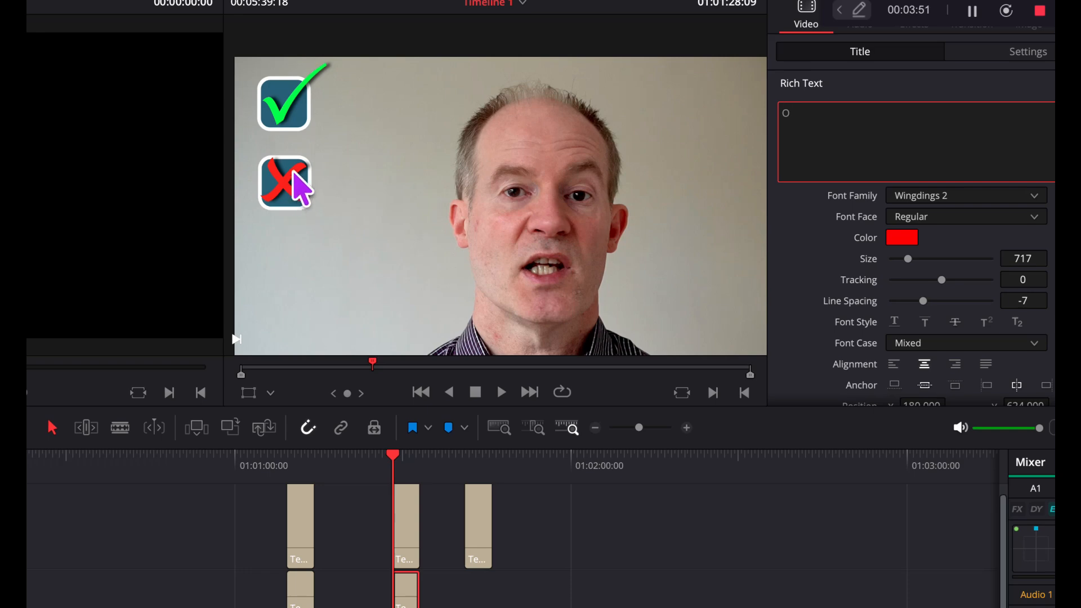
- Select the second pair's green tick title and set its background outline width to 26
{"action": "left_click", "coordinate": [407, 515]}
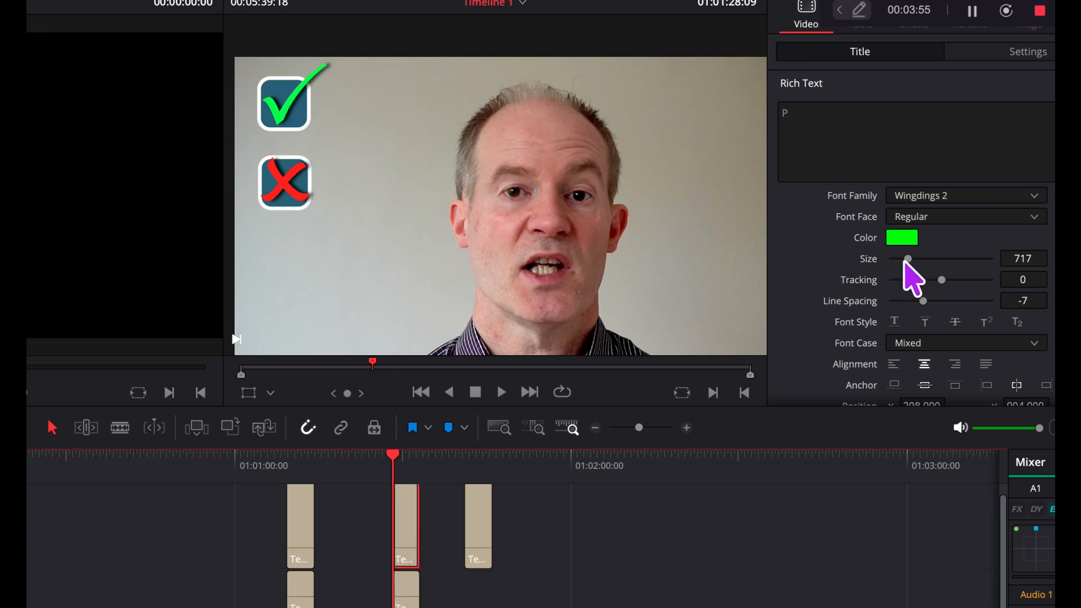
{"action": "scroll", "coordinate": [955, 305], "scroll_direction": "down", "scroll_amount": 5}
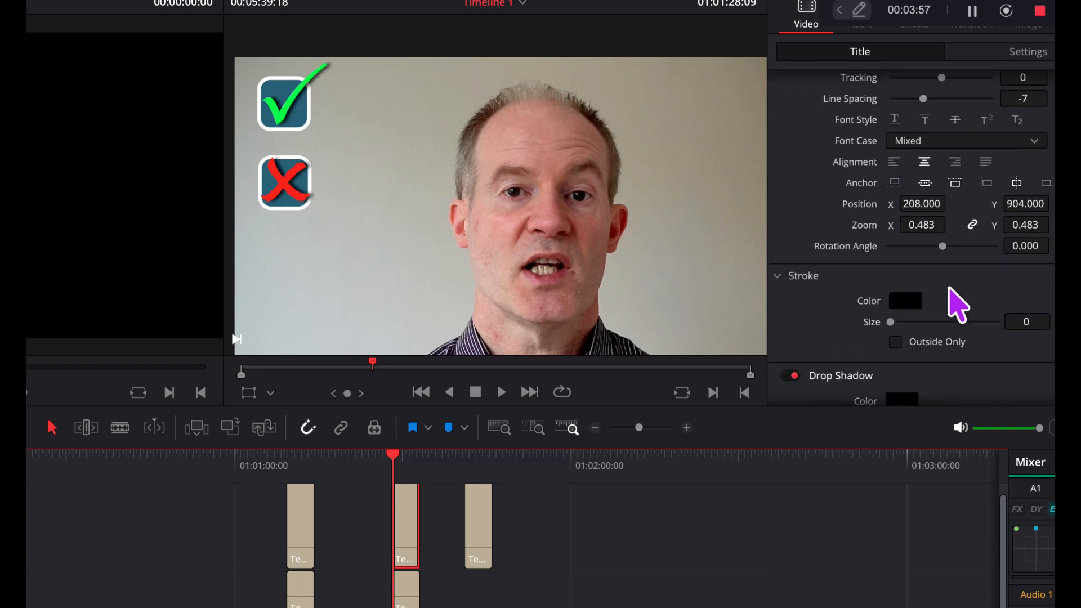
{"action": "scroll", "coordinate": [954, 303], "scroll_direction": "down", "scroll_amount": 5}
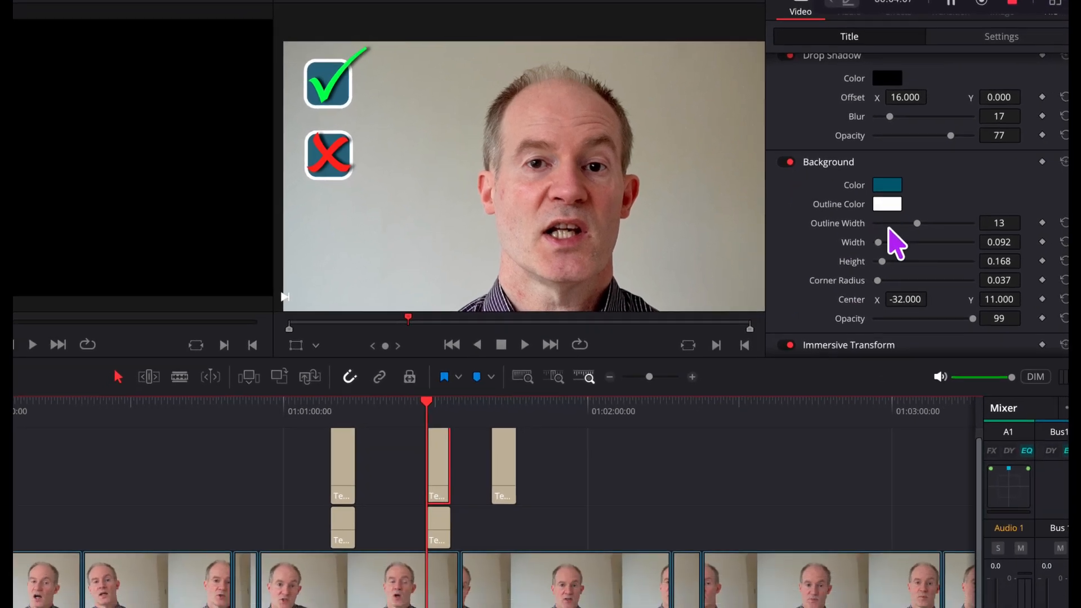
{"action": "left_click_drag", "start_coordinate": [909, 223], "coordinate": [953, 220]}
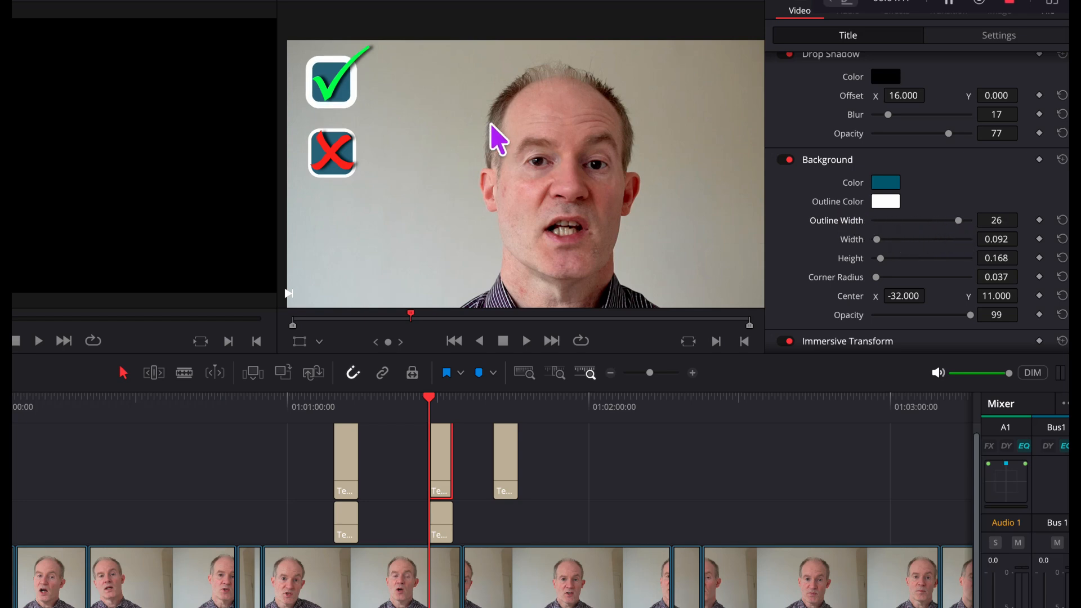
- Change the green tick title's background outline color to light blue
{"action": "left_click", "coordinate": [888, 204]}
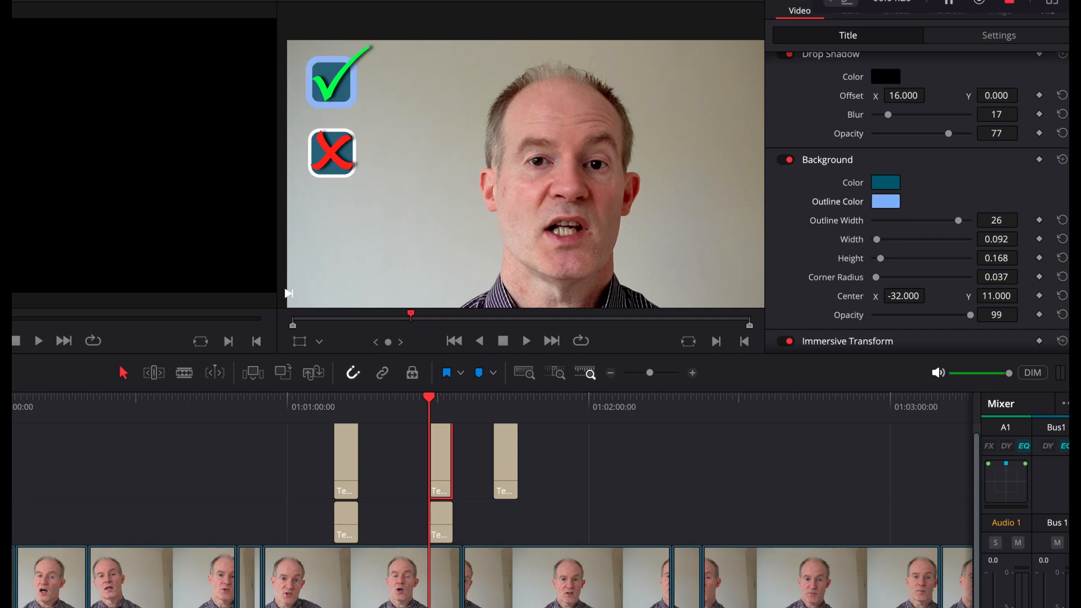
{"action": "left_click_drag", "start_coordinate": [743, 605], "coordinate": [642, 324]}
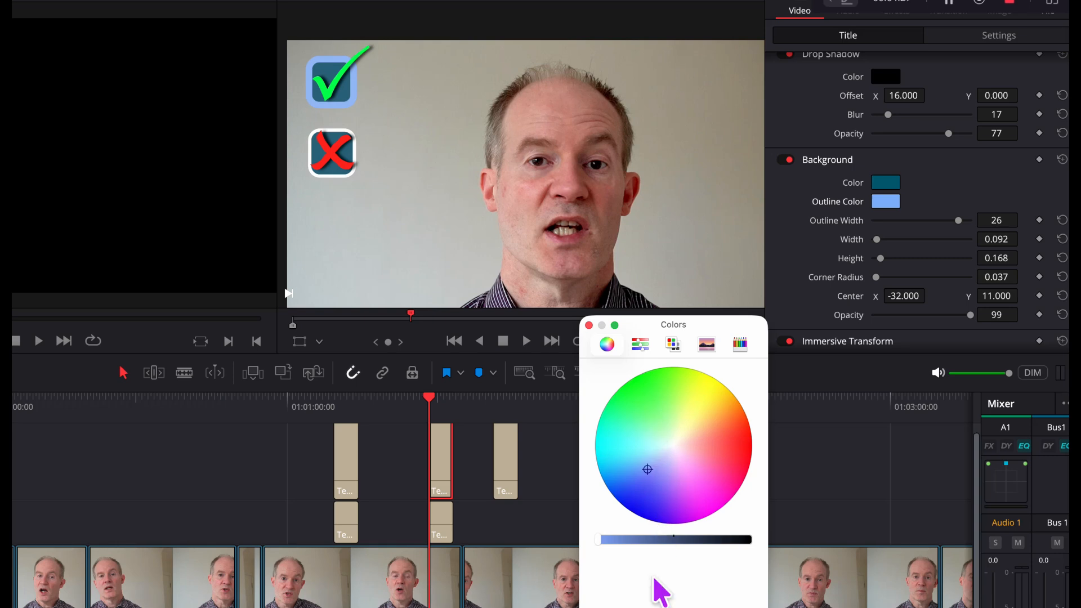
{"action": "left_click", "coordinate": [739, 607]}
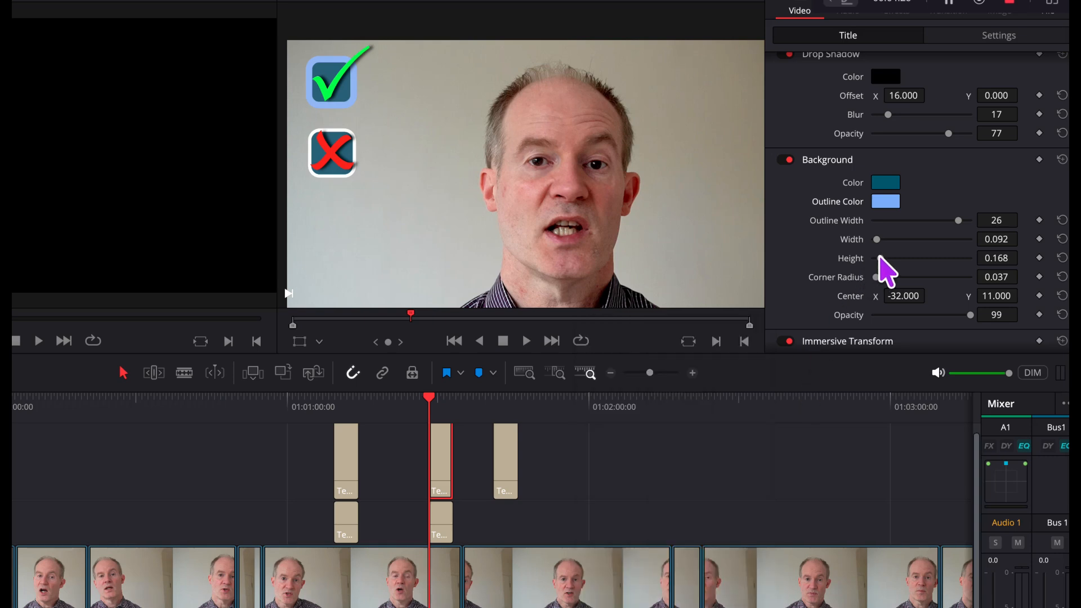
- Adjust the green tick's background box, keeping its width at 0.092 and moving its center X to -35
{"action": "mouse_move", "coordinate": [881, 240]}
{"action": "left_mouse_down"}
{"action": "mouse_move", "coordinate": [897, 240]}
{"action": "mouse_move", "coordinate": [867, 243]}
{"action": "mouse_move", "coordinate": [878, 240]}
{"action": "left_mouse_up"}
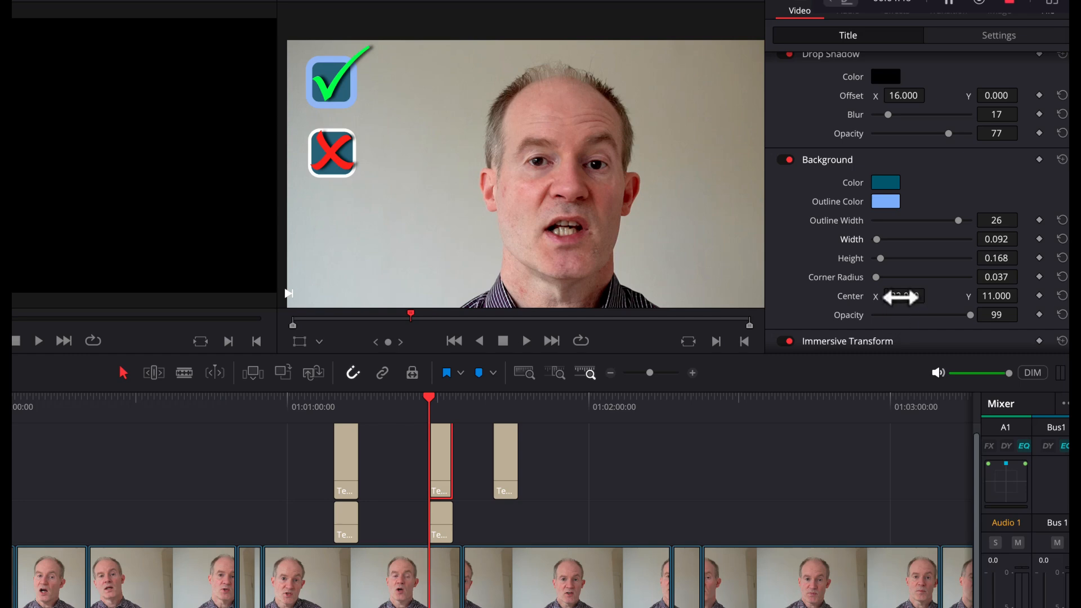
{"action": "left_click_drag", "start_coordinate": [929, 295], "coordinate": [930, 295]}
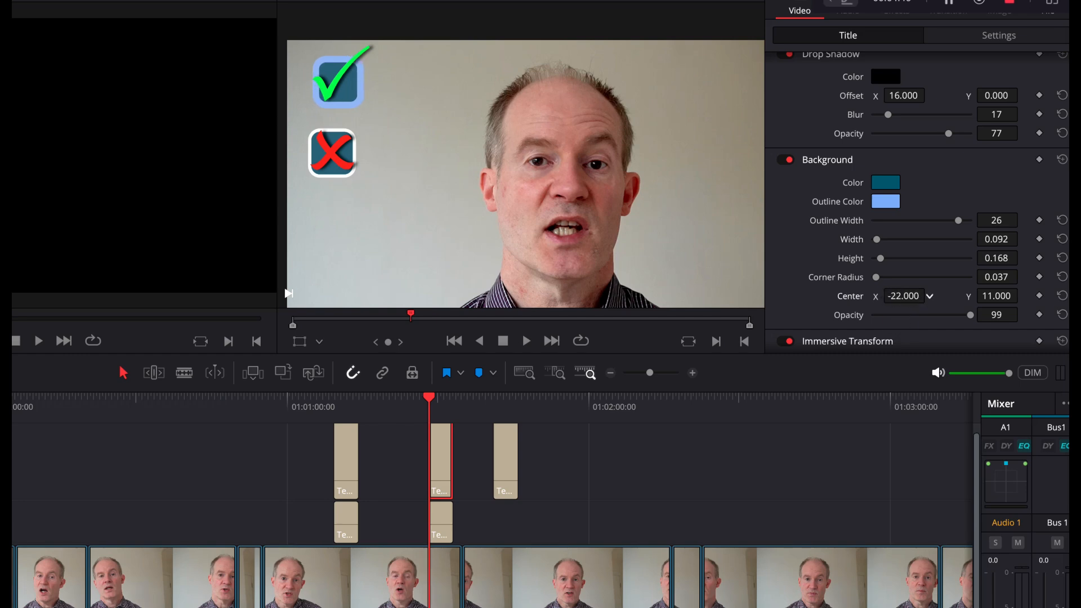
{"action": "left_click_drag", "start_coordinate": [929, 296], "coordinate": [930, 295]}
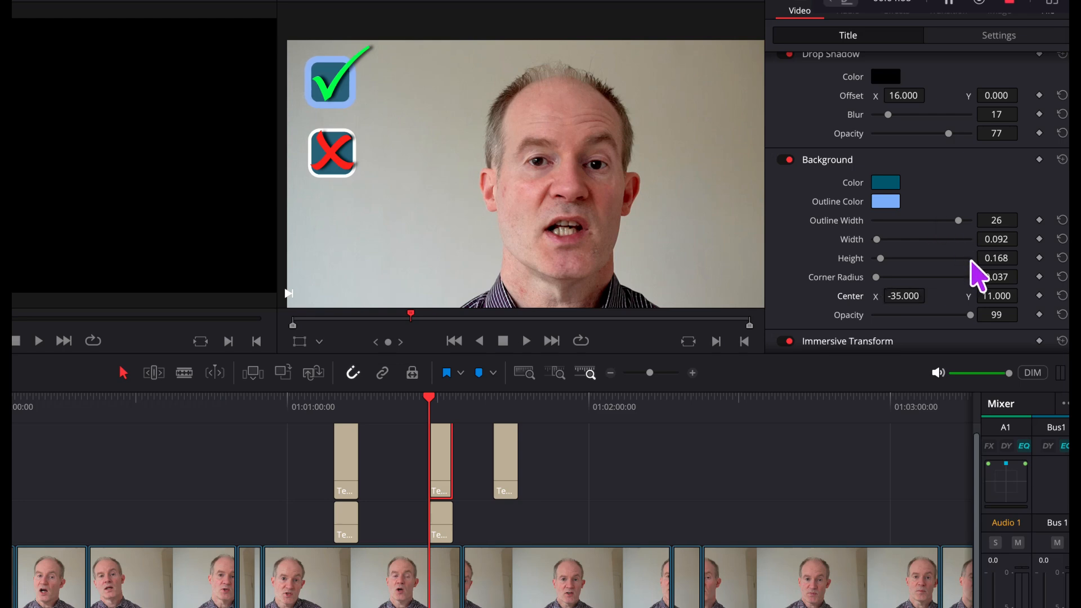
- Adjust the green tick title's background opacity, and set its drop shadow to blur 18 and X offset 27
{"action": "scroll", "coordinate": [977, 273], "scroll_direction": "down", "scroll_amount": 2}
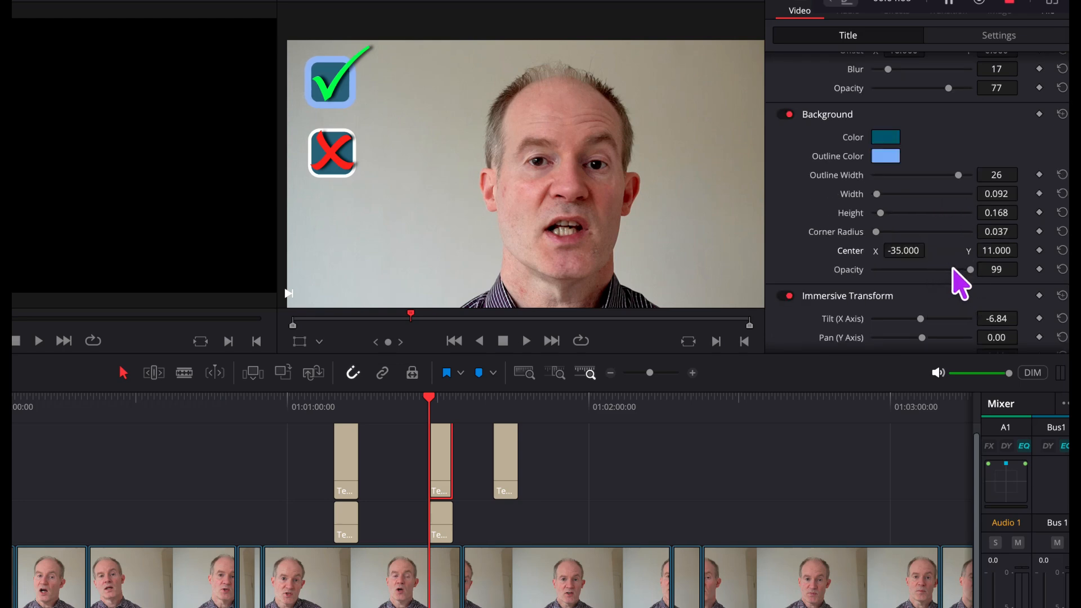
{"action": "mouse_move", "coordinate": [967, 270]}
{"action": "left_mouse_down"}
{"action": "mouse_move", "coordinate": [921, 269]}
{"action": "mouse_move", "coordinate": [970, 270]}
{"action": "left_mouse_up"}
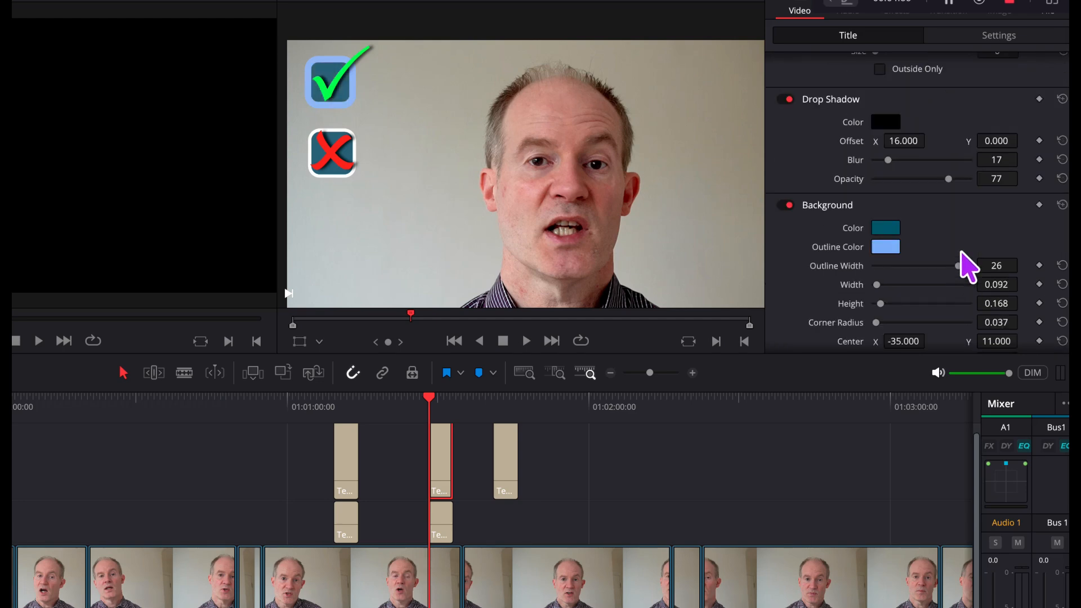
{"action": "scroll", "coordinate": [966, 266], "scroll_direction": "up", "scroll_amount": 4}
{"action": "scroll", "coordinate": [878, 176], "scroll_direction": "up", "scroll_amount": 2}
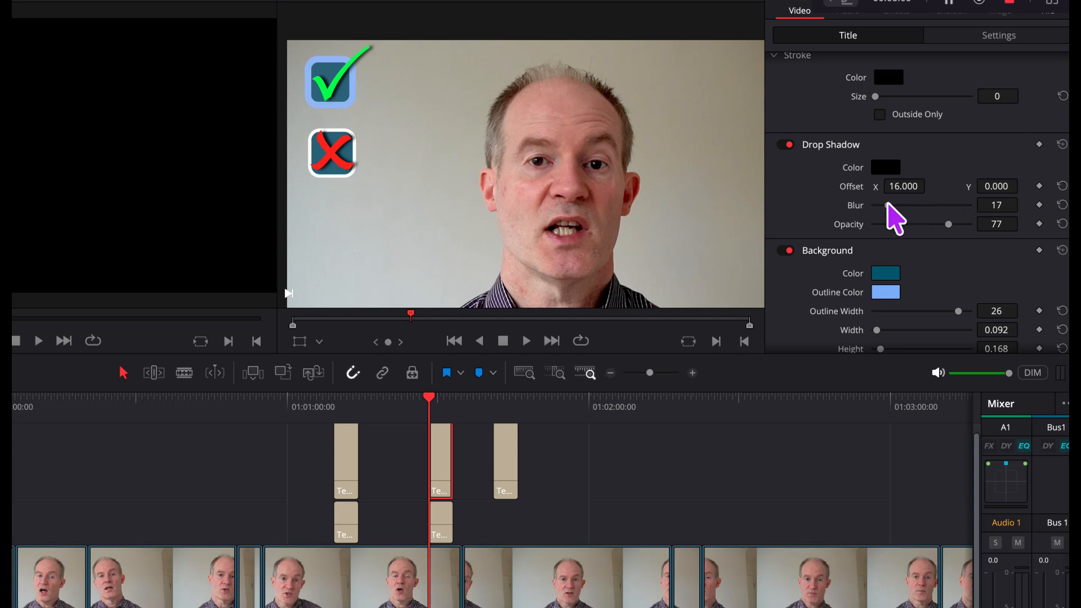
{"action": "left_click_drag", "start_coordinate": [888, 205], "coordinate": [901, 187]}
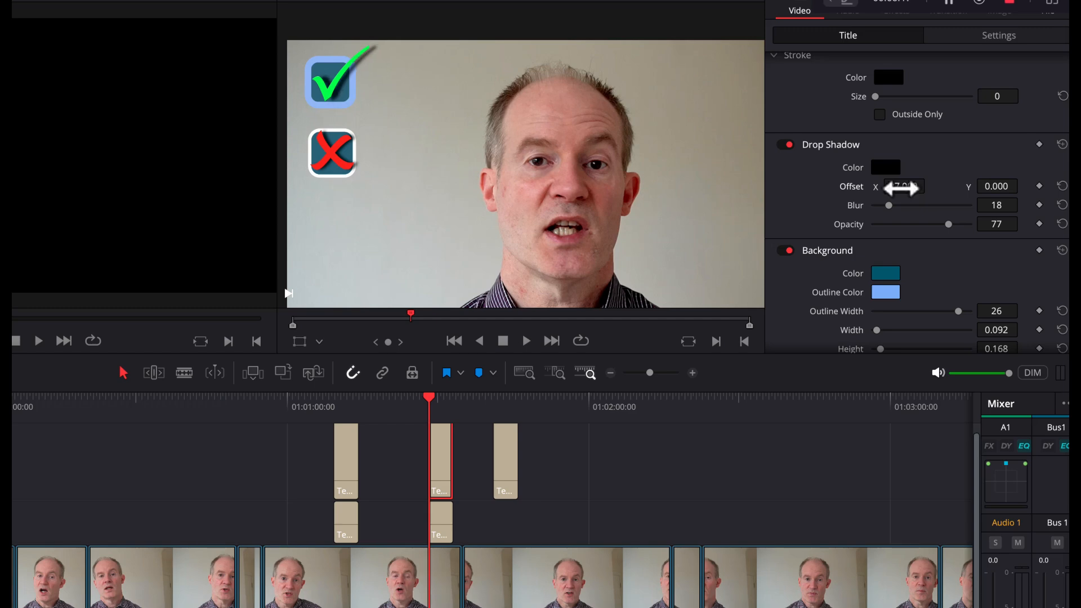
- Give the green tick character a black stroke with a size of 10
{"action": "scroll", "coordinate": [929, 235], "scroll_direction": "up", "scroll_amount": 1}
{"action": "scroll", "coordinate": [929, 234], "scroll_direction": "down", "scroll_amount": 2}
{"action": "scroll", "coordinate": [931, 235], "scroll_direction": "up", "scroll_amount": 3}
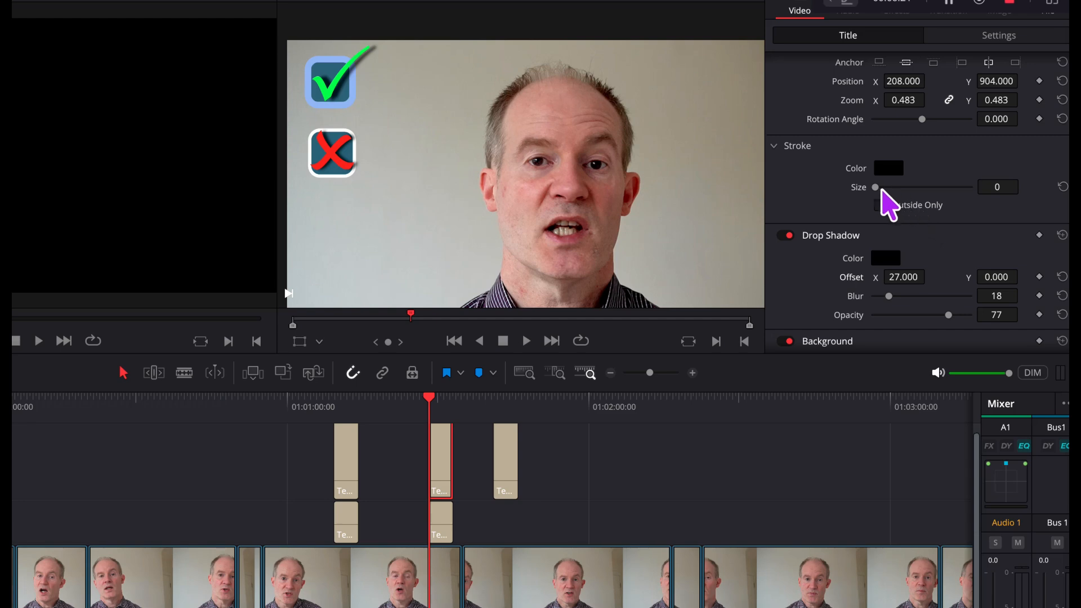
{"action": "left_click_drag", "start_coordinate": [882, 191], "coordinate": [935, 188]}
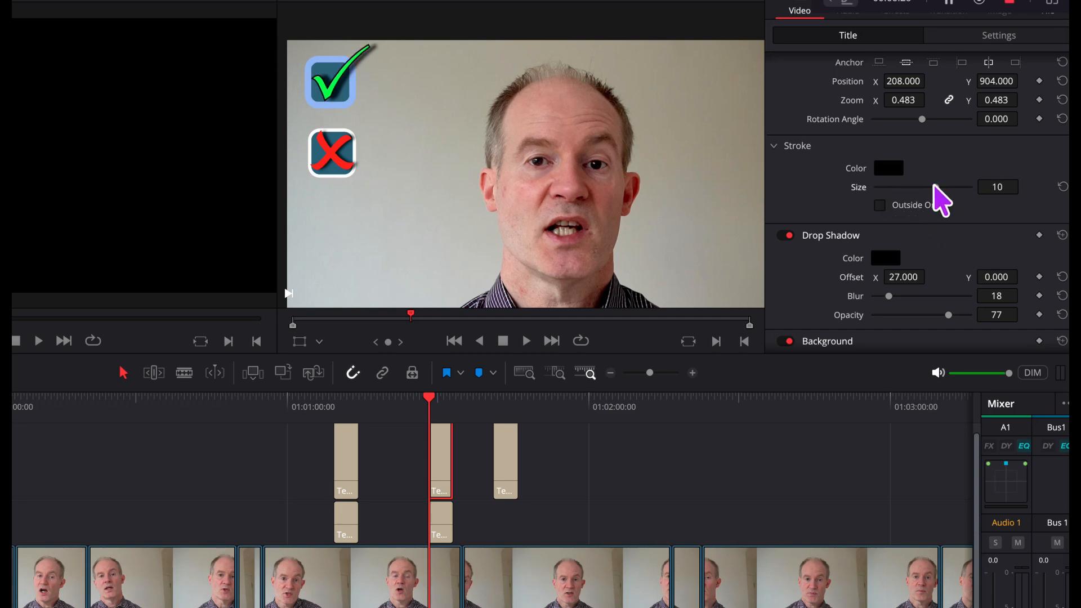